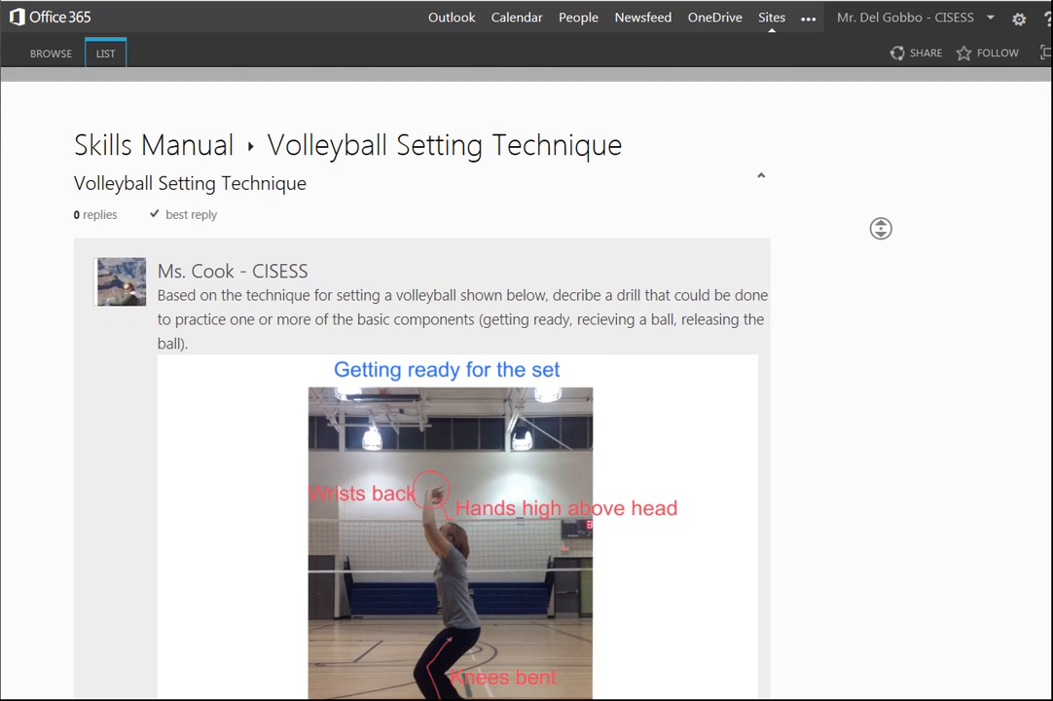
Put the A Study in Awesomeography home page into edit mode and look over its web parts.
scroll(881, 228, "down", 5)
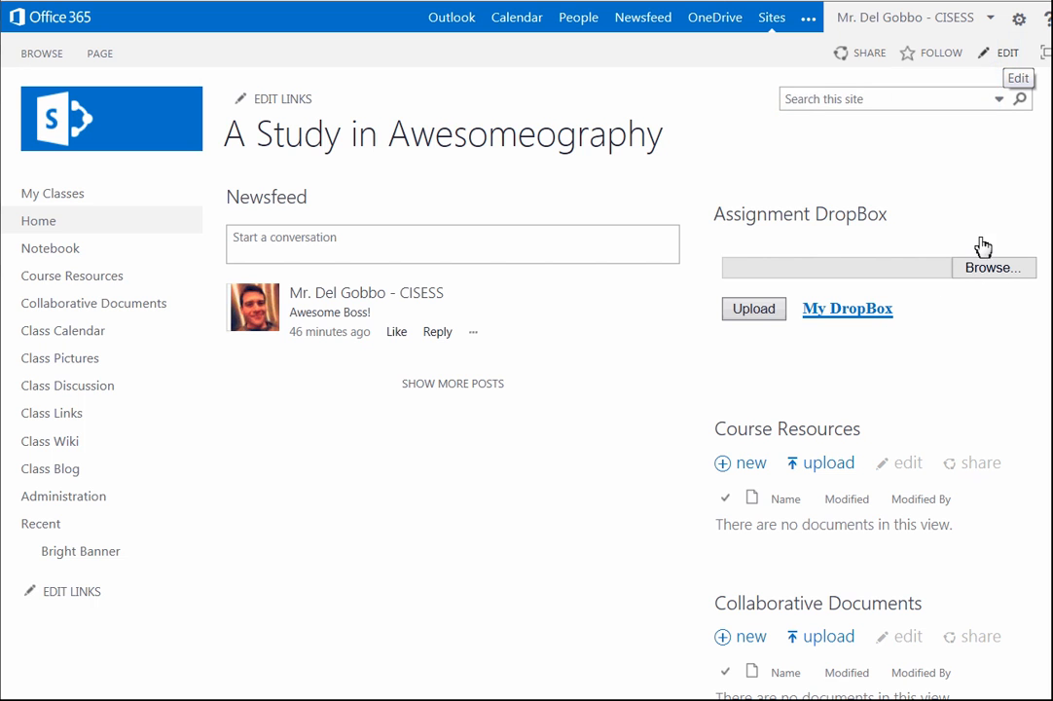
left_click(1007, 56)
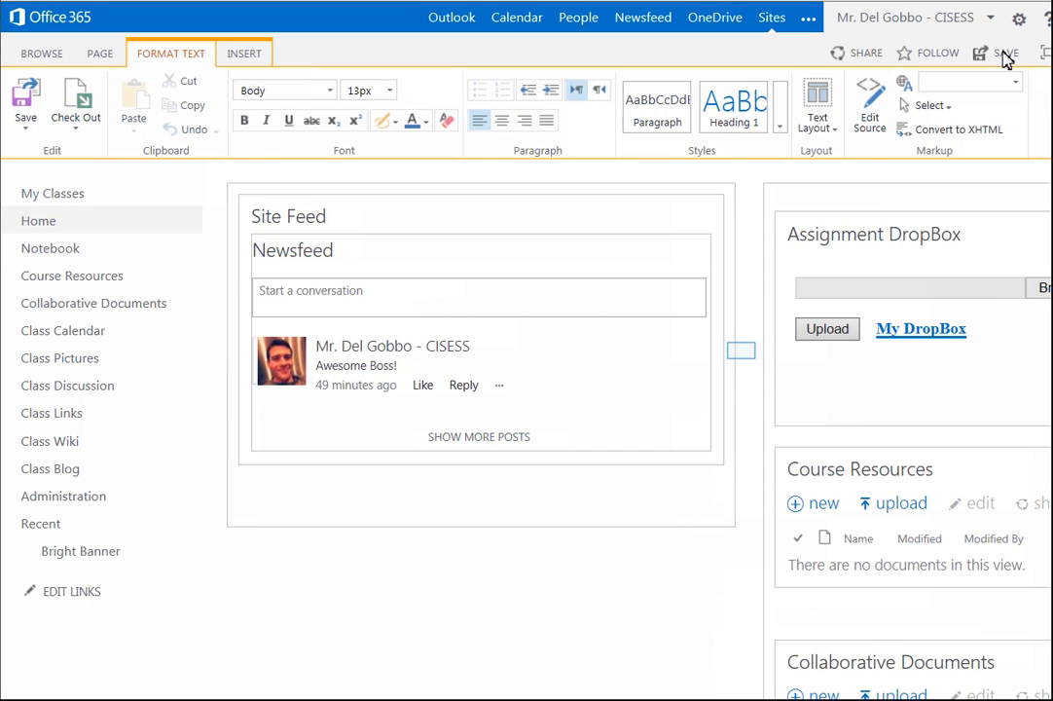
middle_click(741, 351)
middle_click(792, 350)
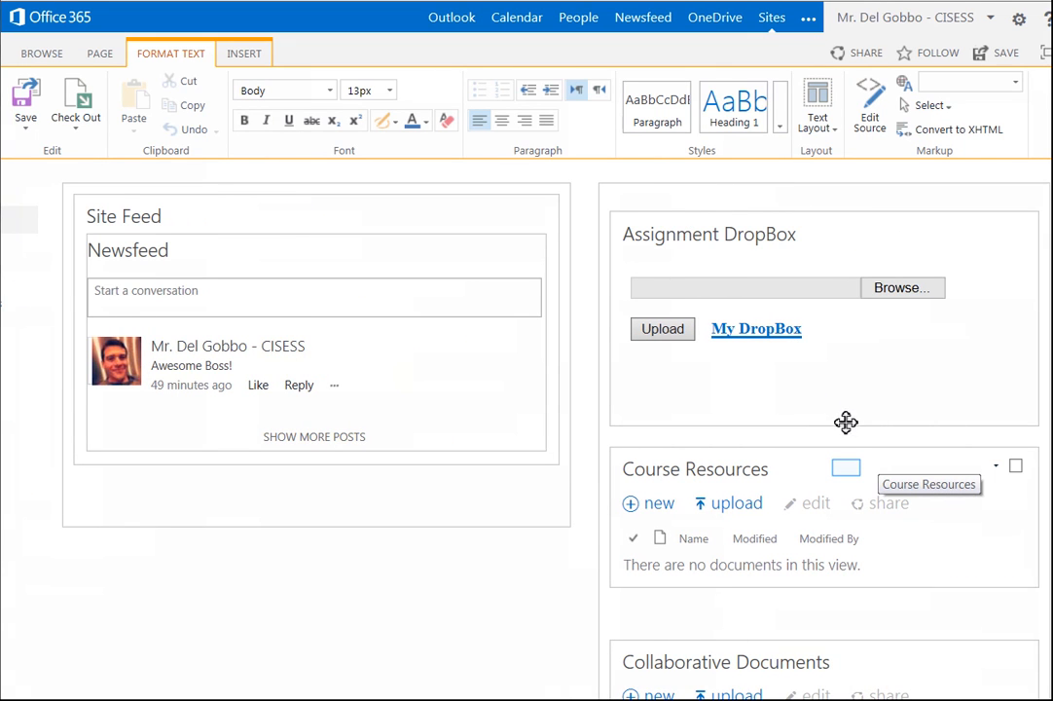
middle_click(847, 467)
middle_click(844, 531)
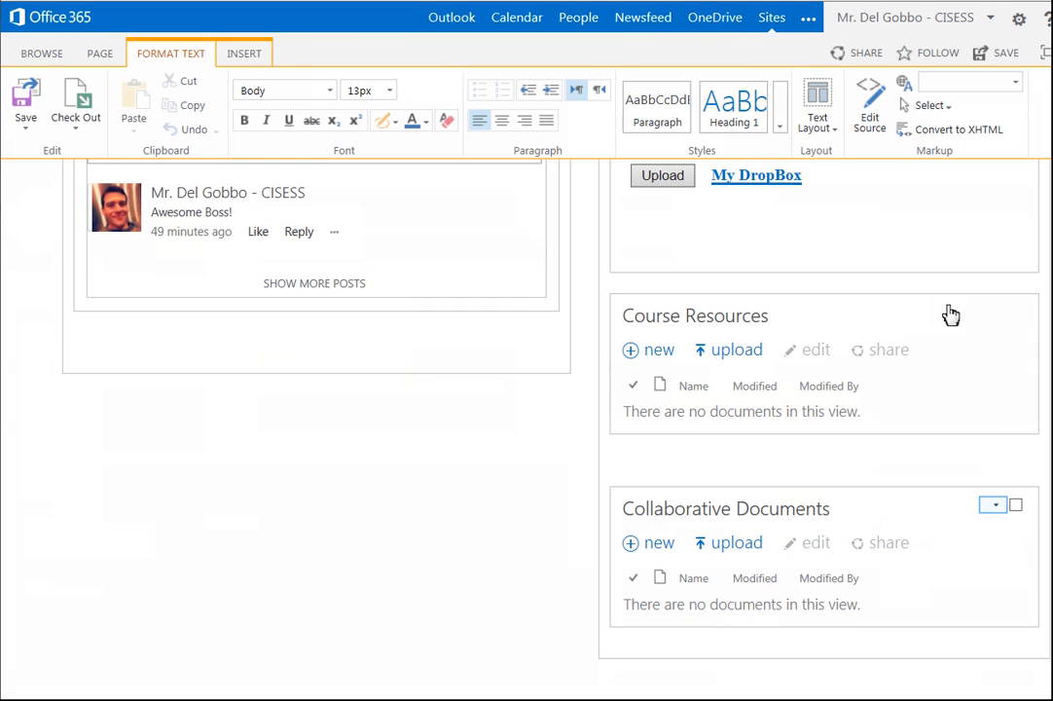
Examine the Collaborative Documents web part's options and the elements that can be inserted on the page.
left_click(993, 506)
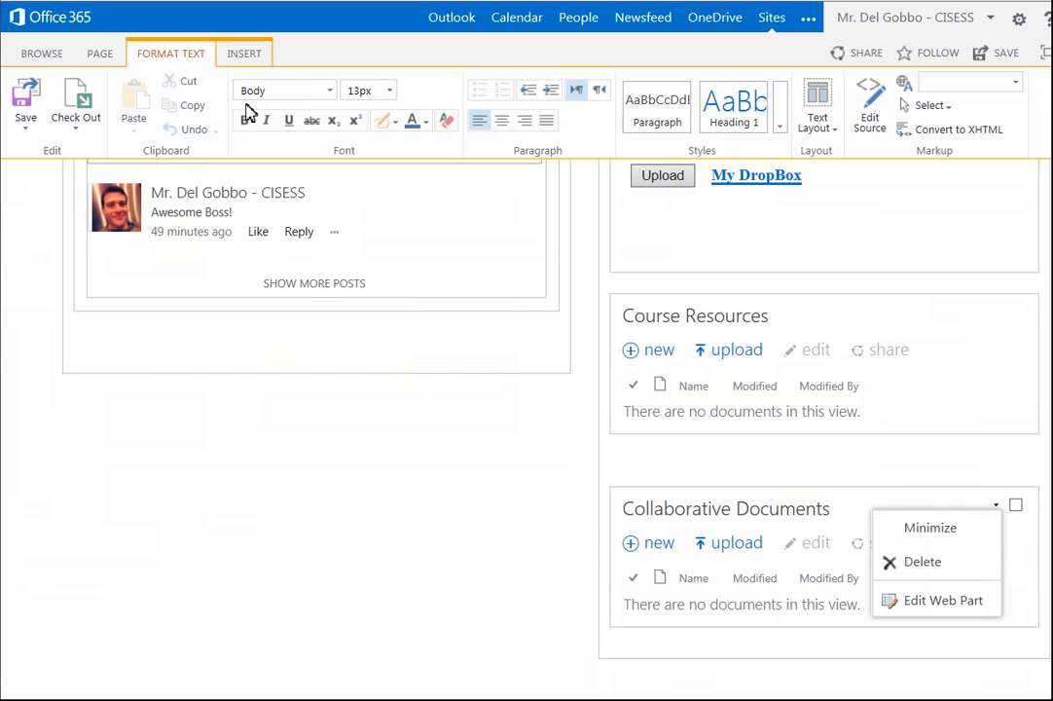
left_click(243, 53)
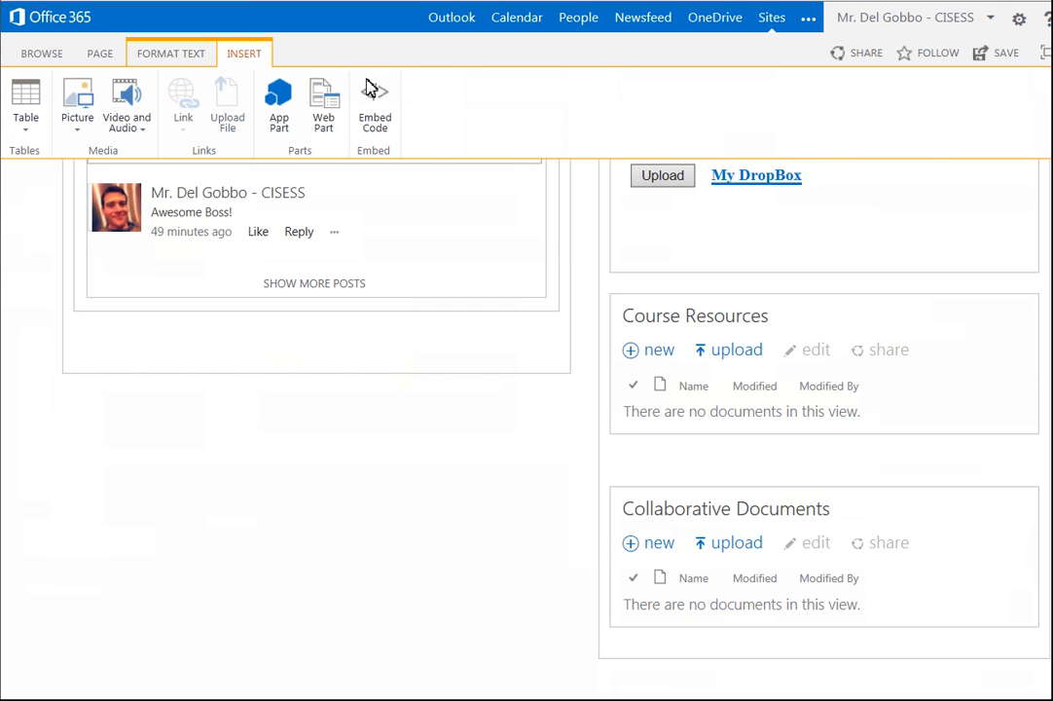
middle_click(491, 465)
scroll(492, 458, "up", 3)
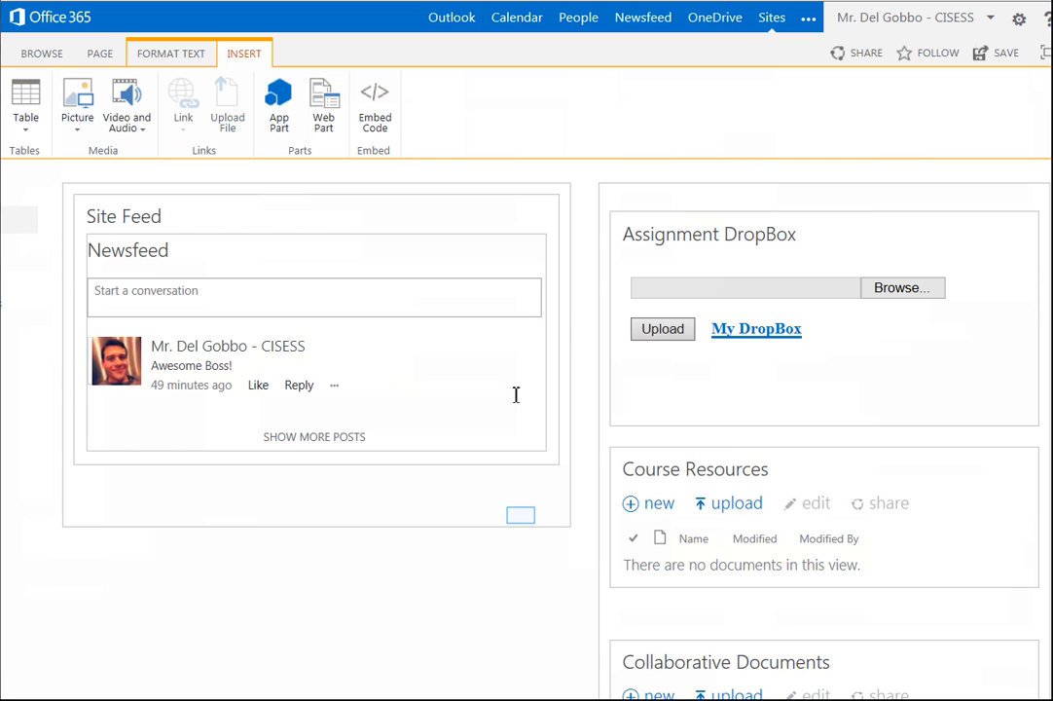
Delete the Site Feed web part from the class home page and save the page.
mouse_move(543, 463)
left_click(218, 303)
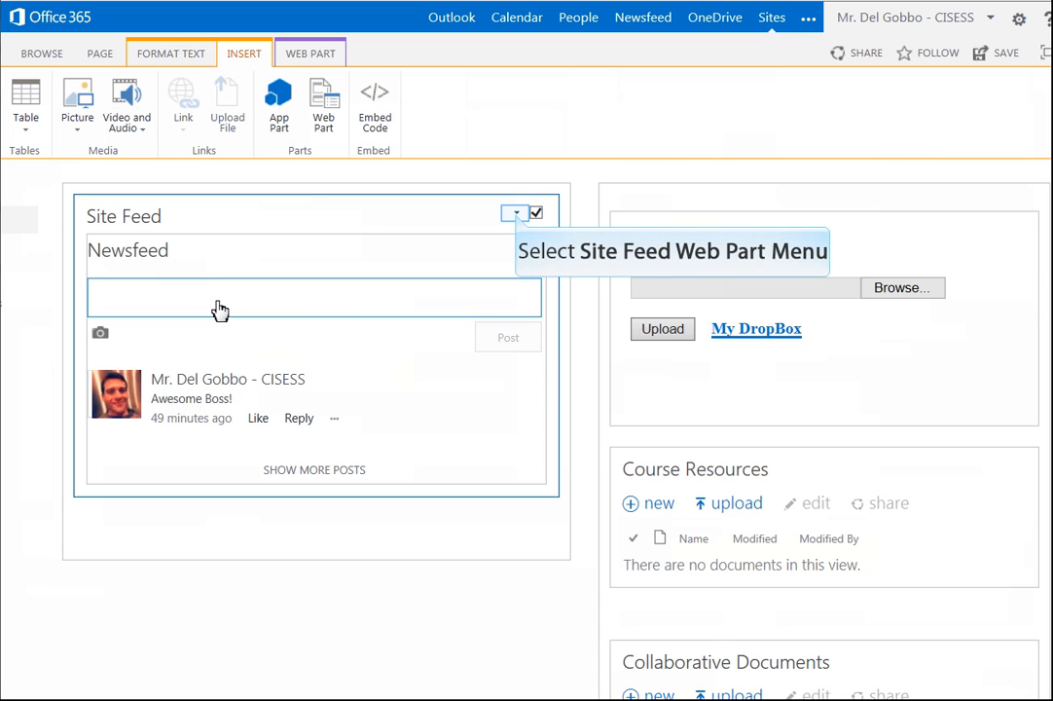
left_click(519, 216)
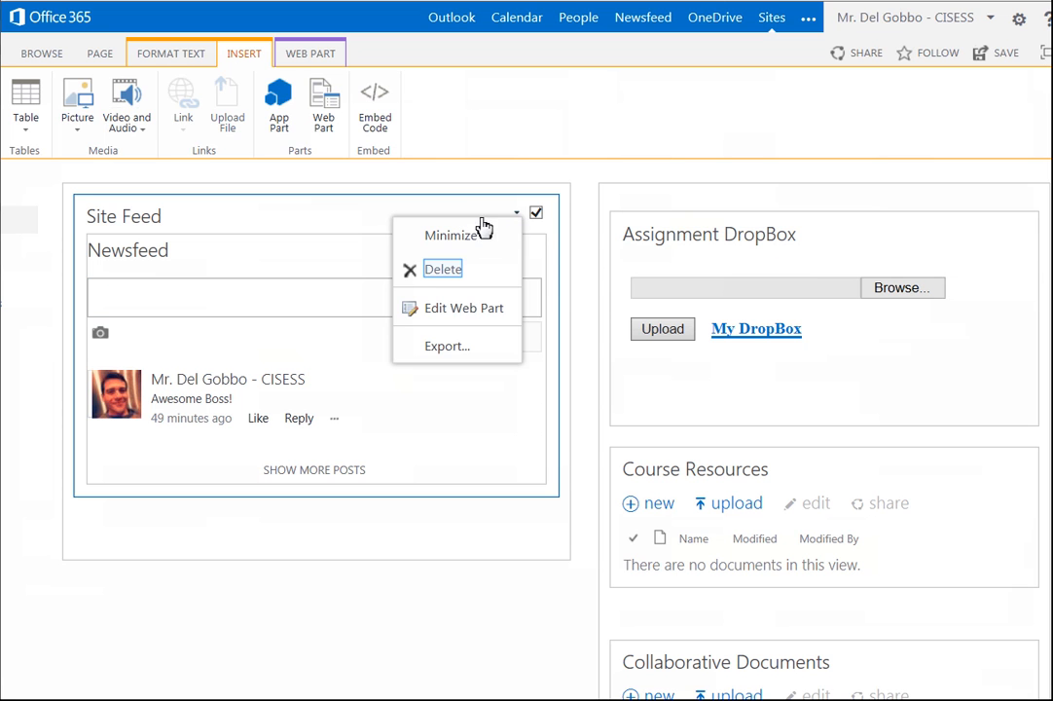
left_click(446, 272)
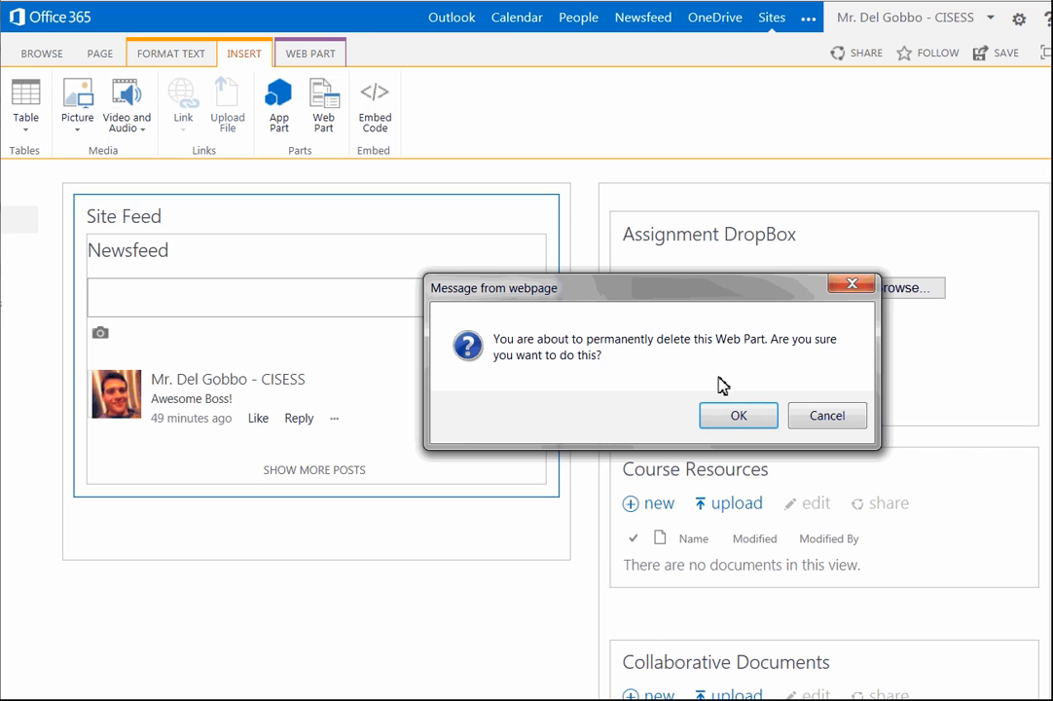
left_click(735, 417)
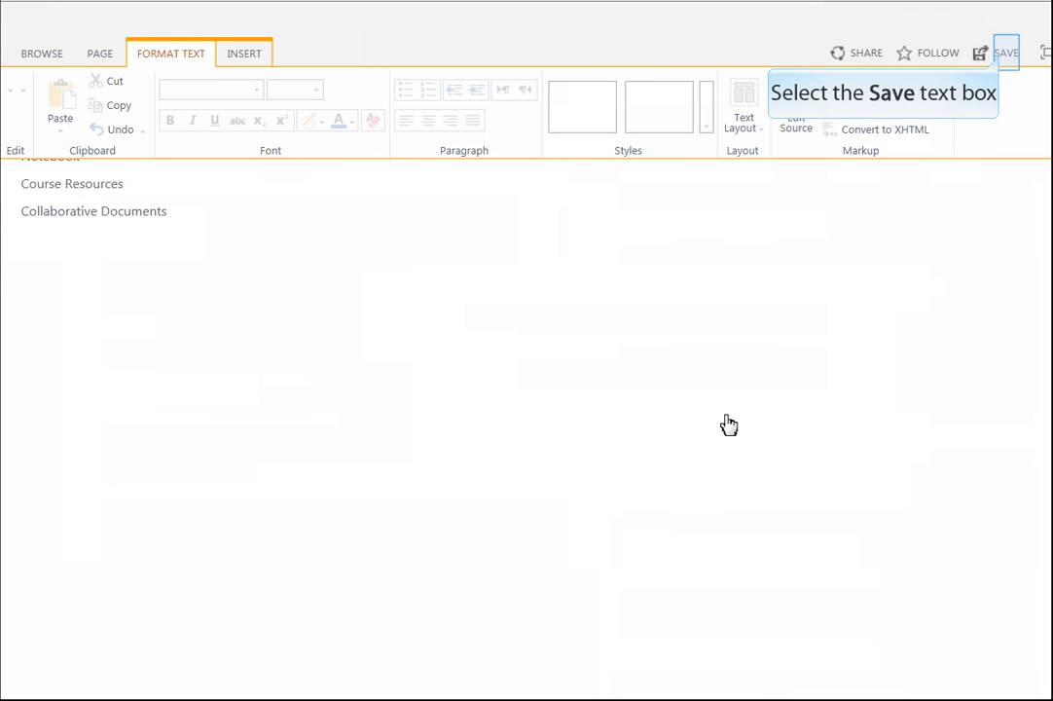
left_click(1004, 58)
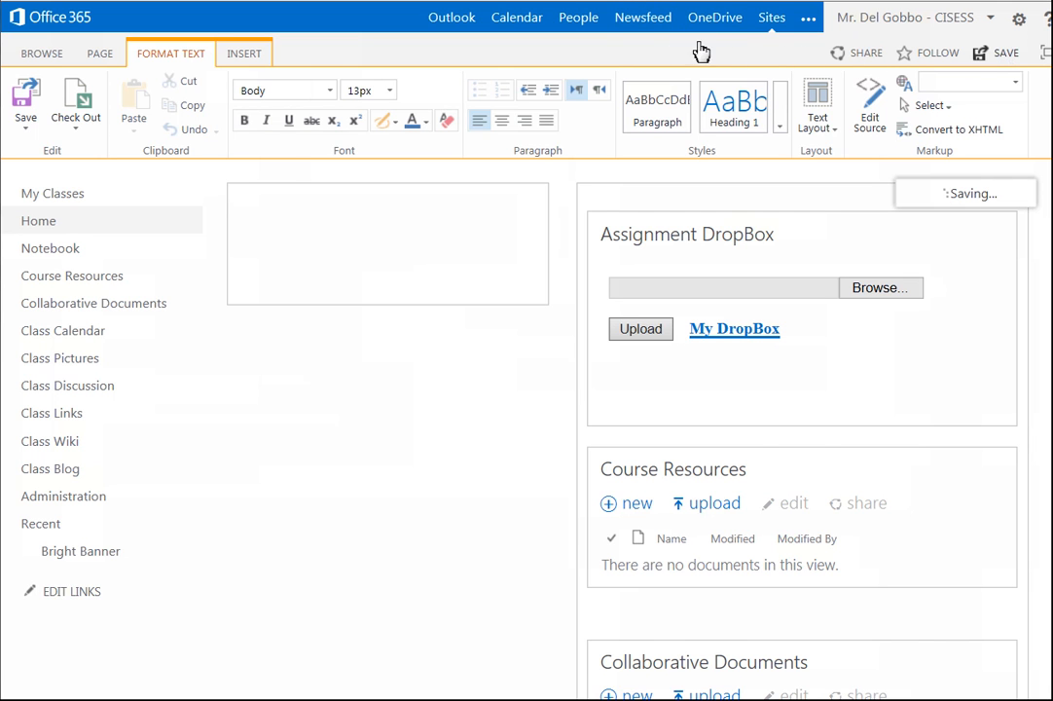
Go to the personal Newsfeed site's apps and open that site's Site Settings.
left_click(642, 21)
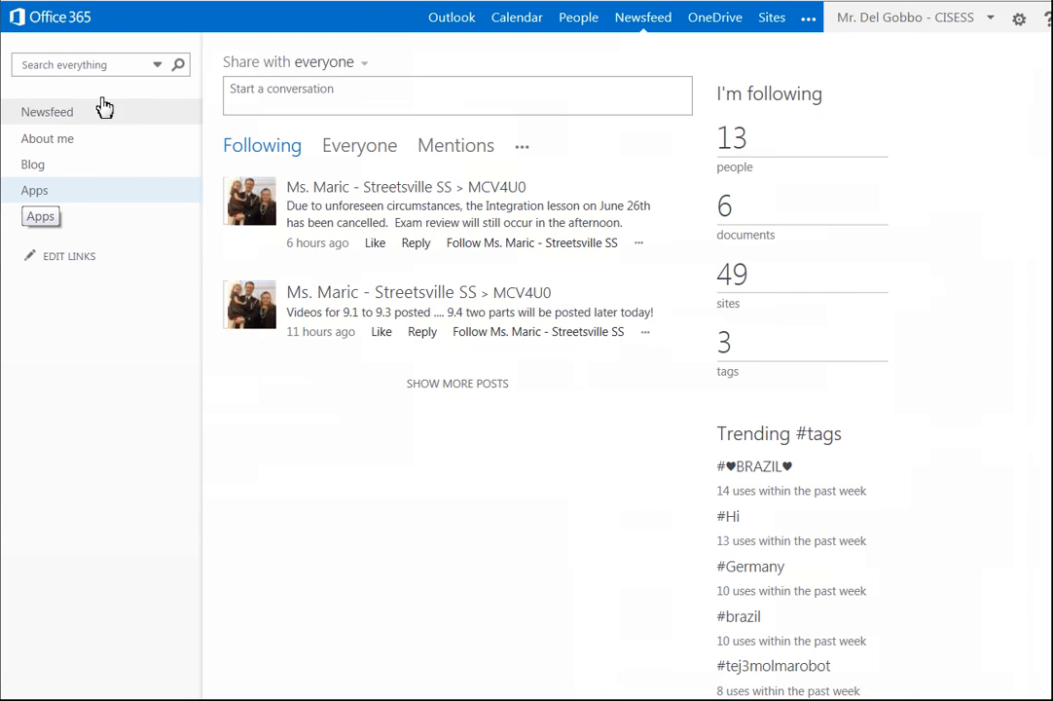
left_click(44, 194)
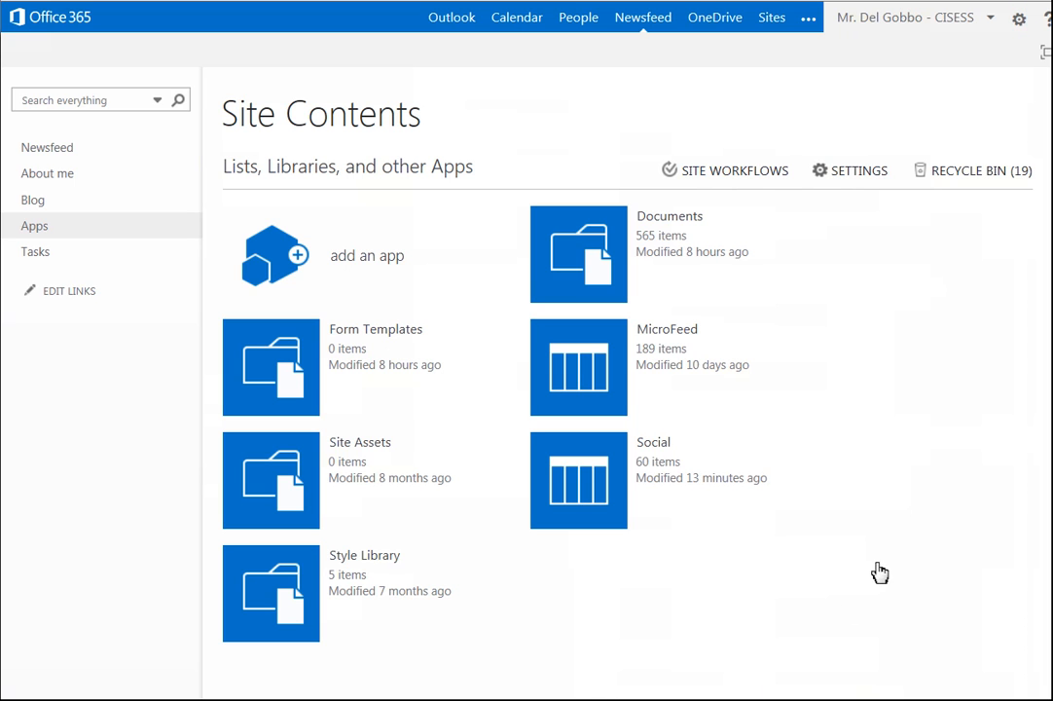
left_click(1019, 23)
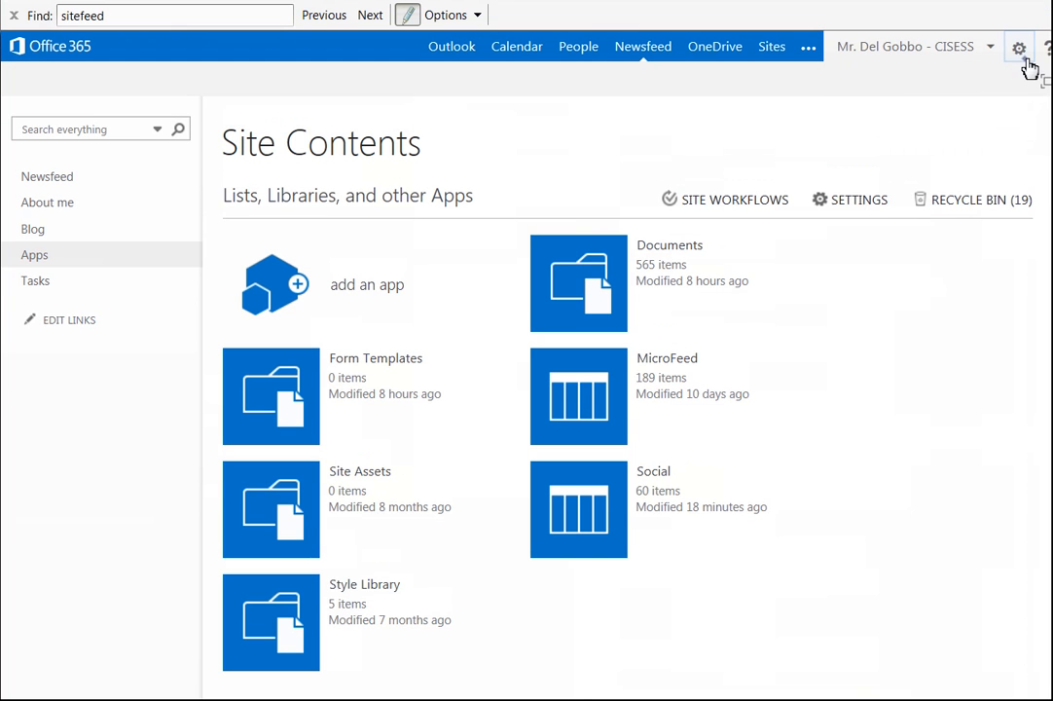
left_click(1023, 60)
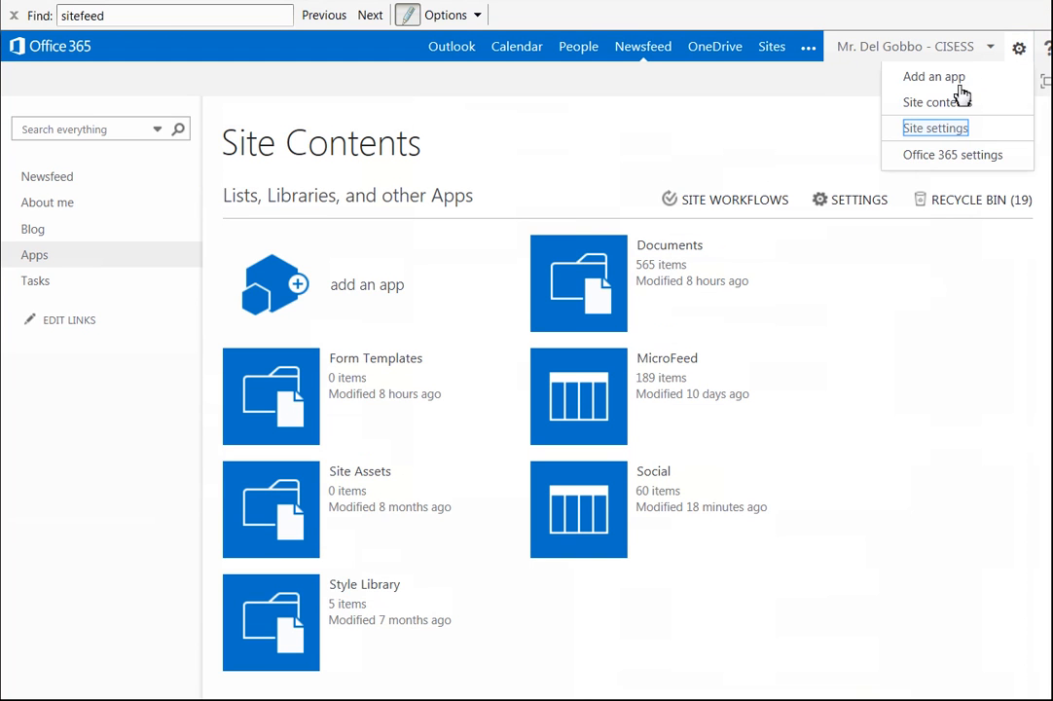
left_click(950, 134)
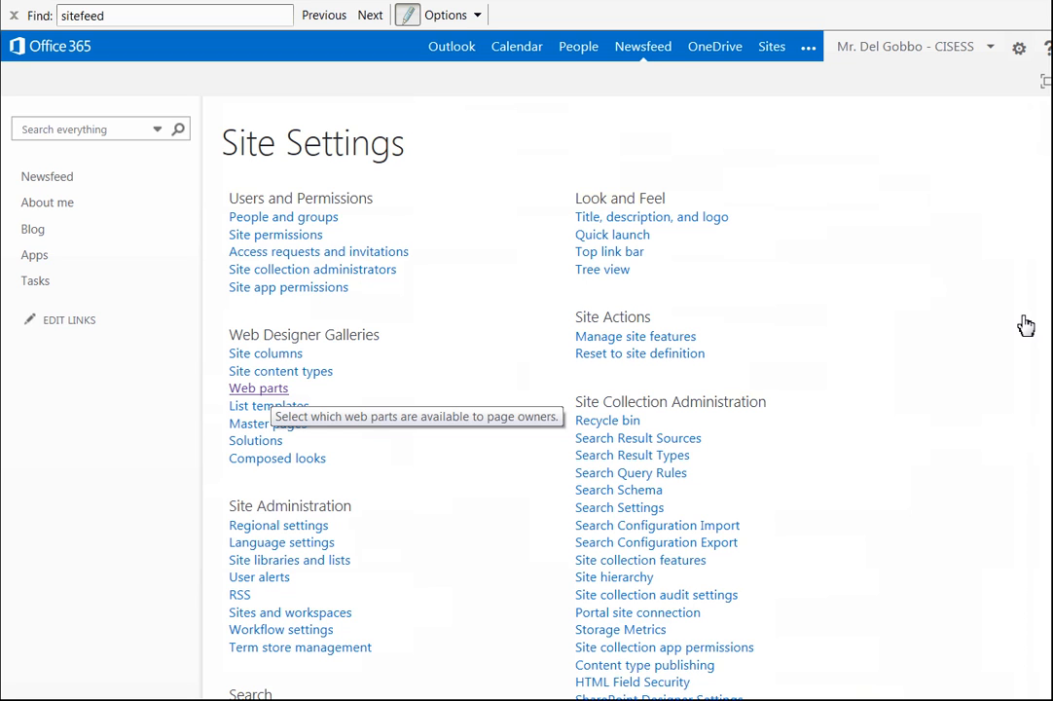
Open the Web Part Gallery and start a new document to list the New Web Parts.
left_click(279, 394)
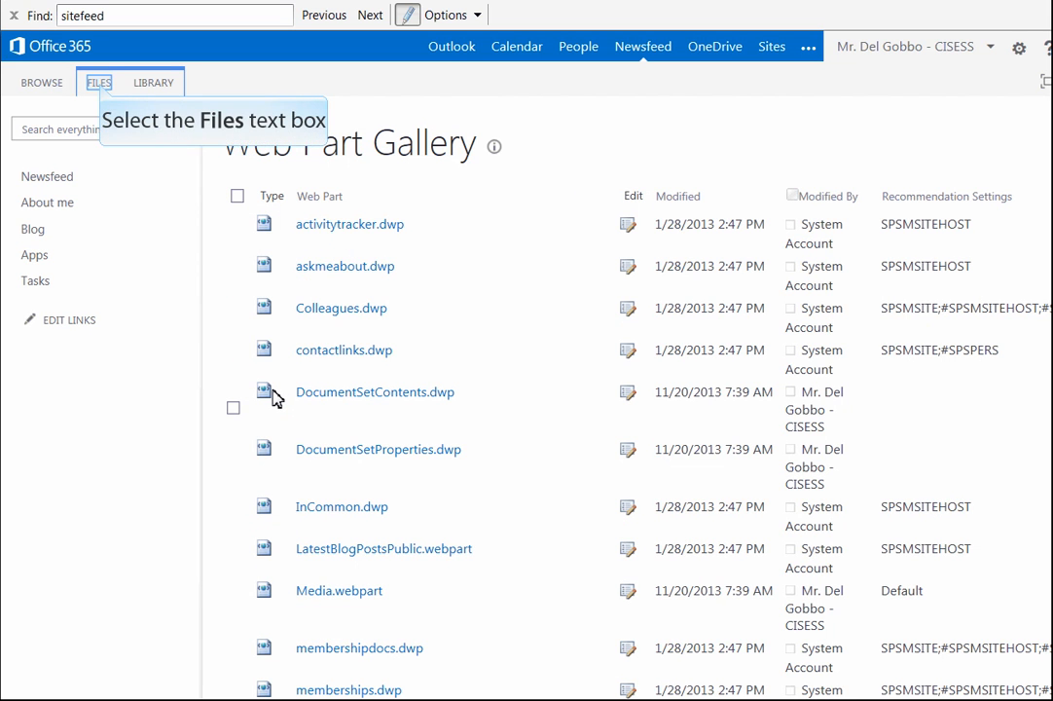
left_click(101, 86)
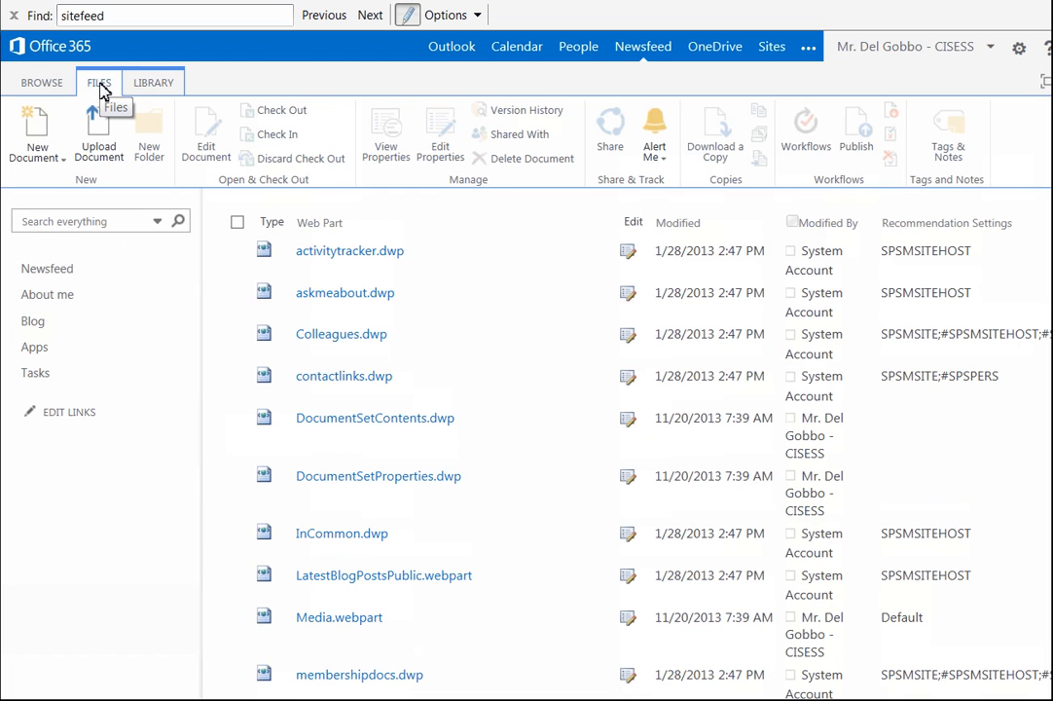
left_click(39, 127)
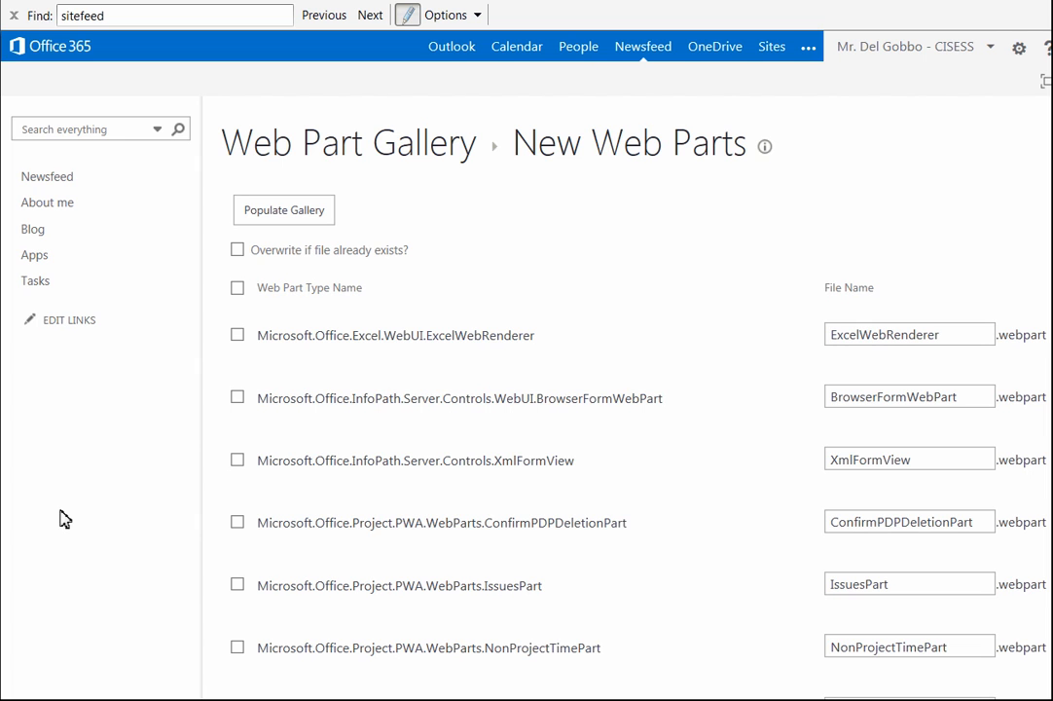
Search the New Web Parts page for "sitefeed".
left_click(12, 16)
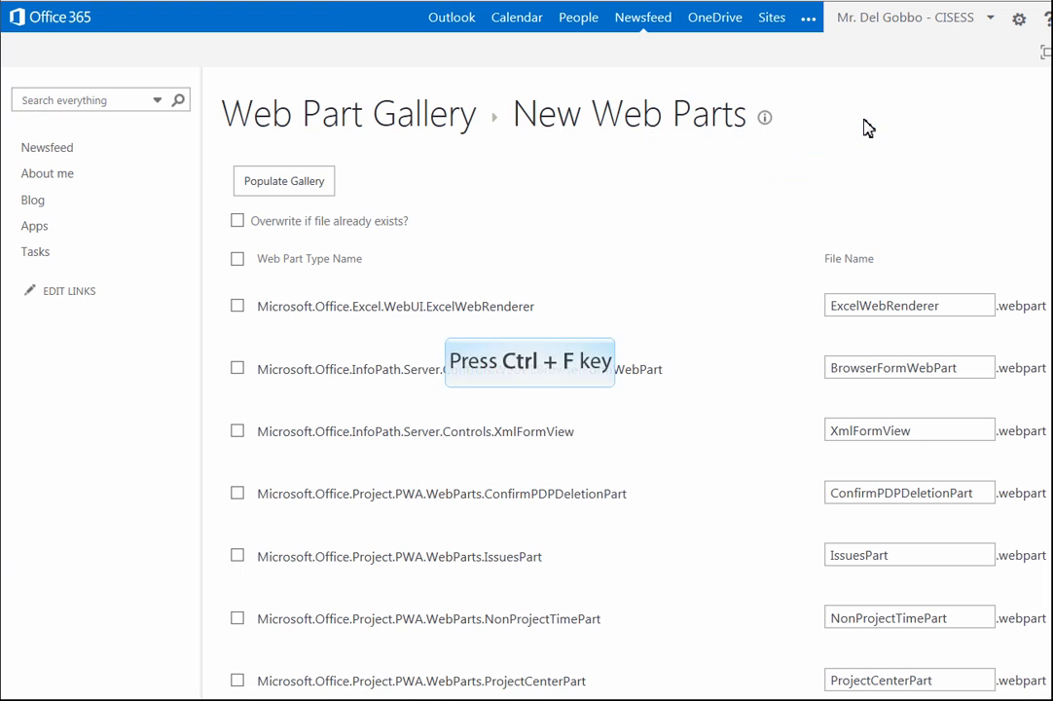
key("ctrl+f")
left_click(134, 16)
key("BackSpace")
key("BackSpace")
key("BackSpace")
key("BackSpace")
key("BackSpace")
key("BackSpace")
key("BackSpace")
key("BackSpace")
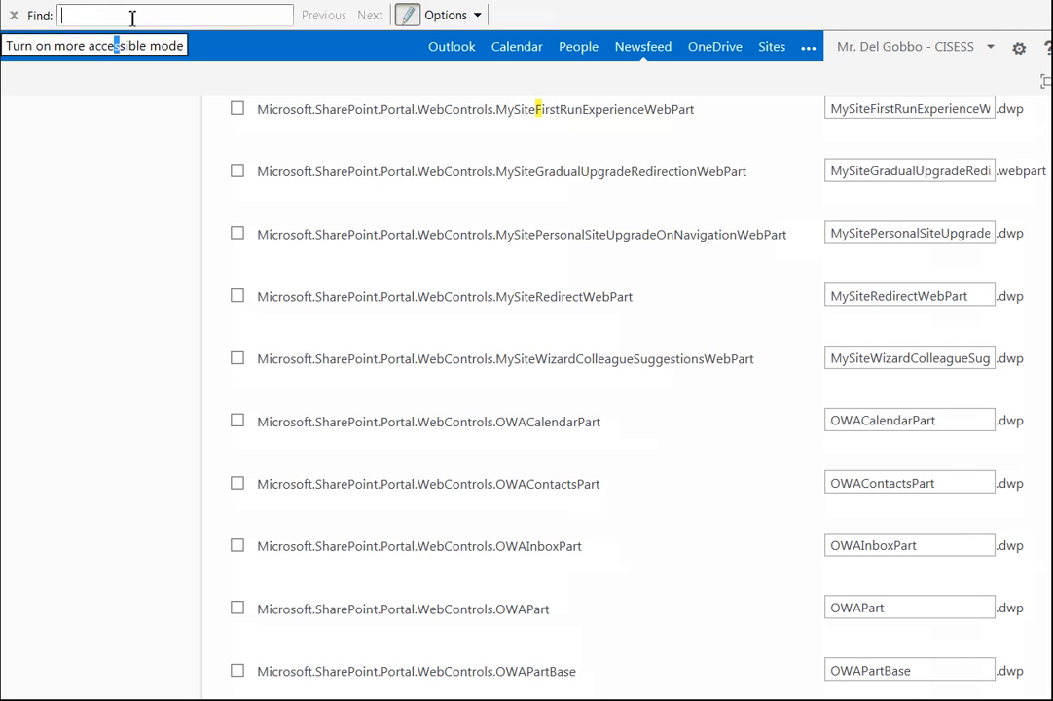
type("site")
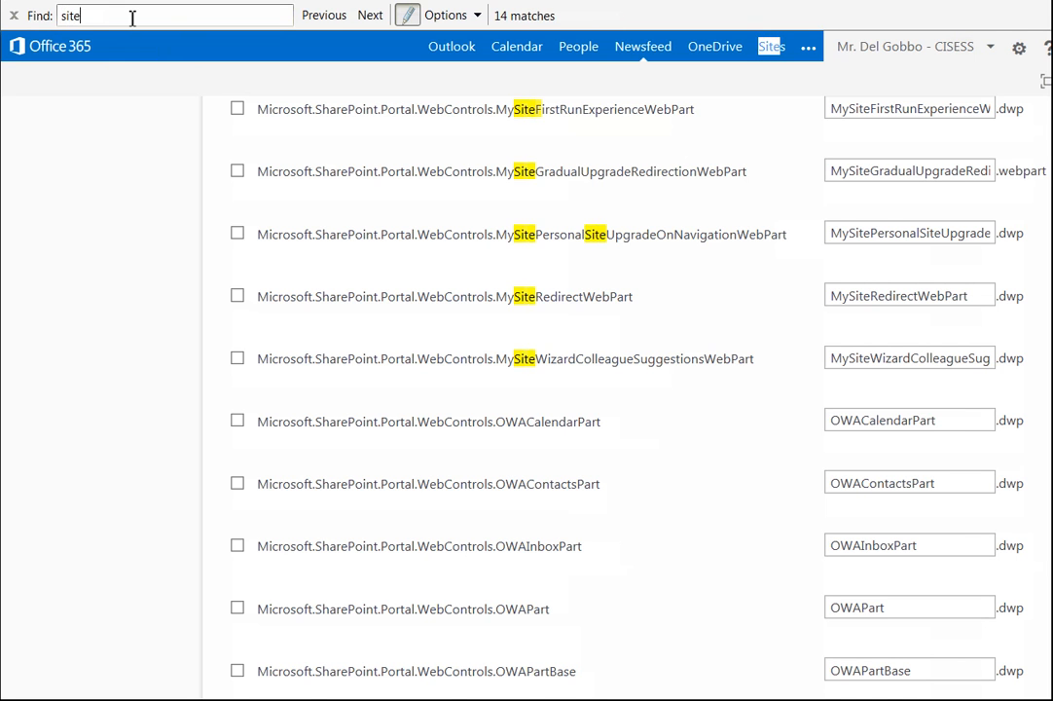
type("feed")
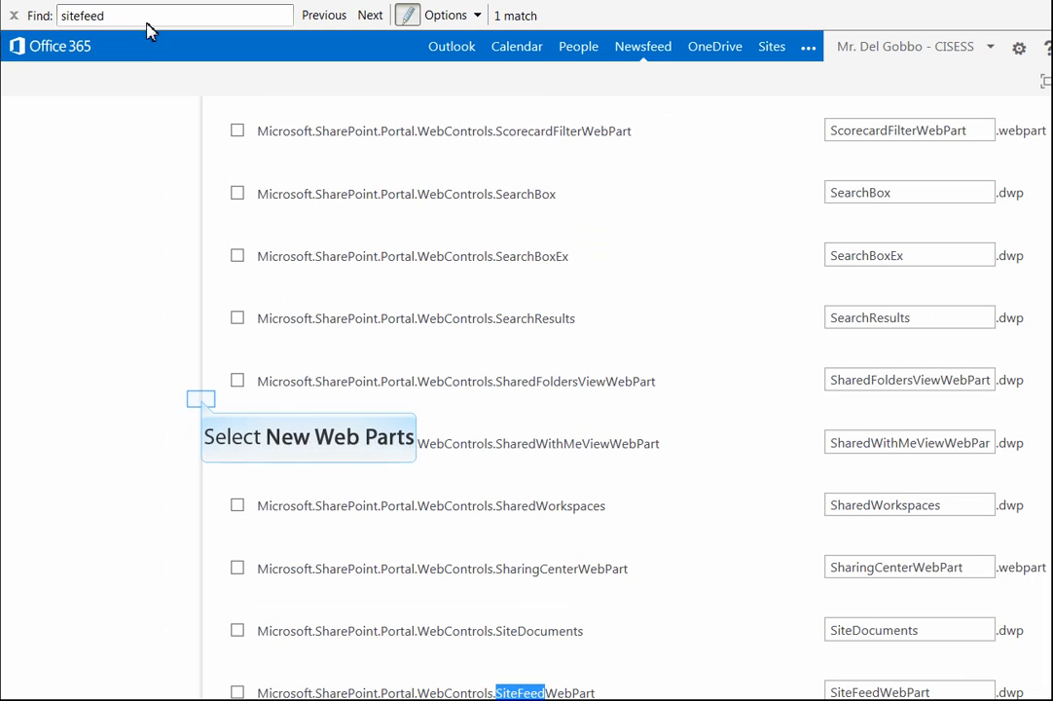
Try to populate the Web Part Gallery with the SiteFeedWebPart entry.
middle_click(200, 398)
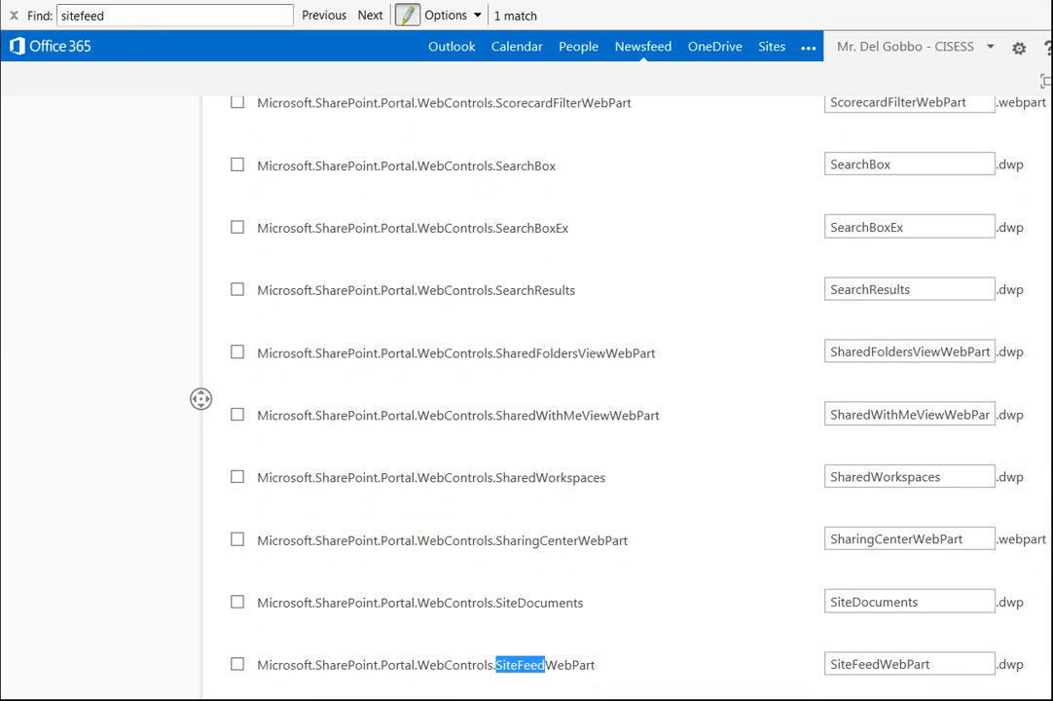
middle_click(200, 409)
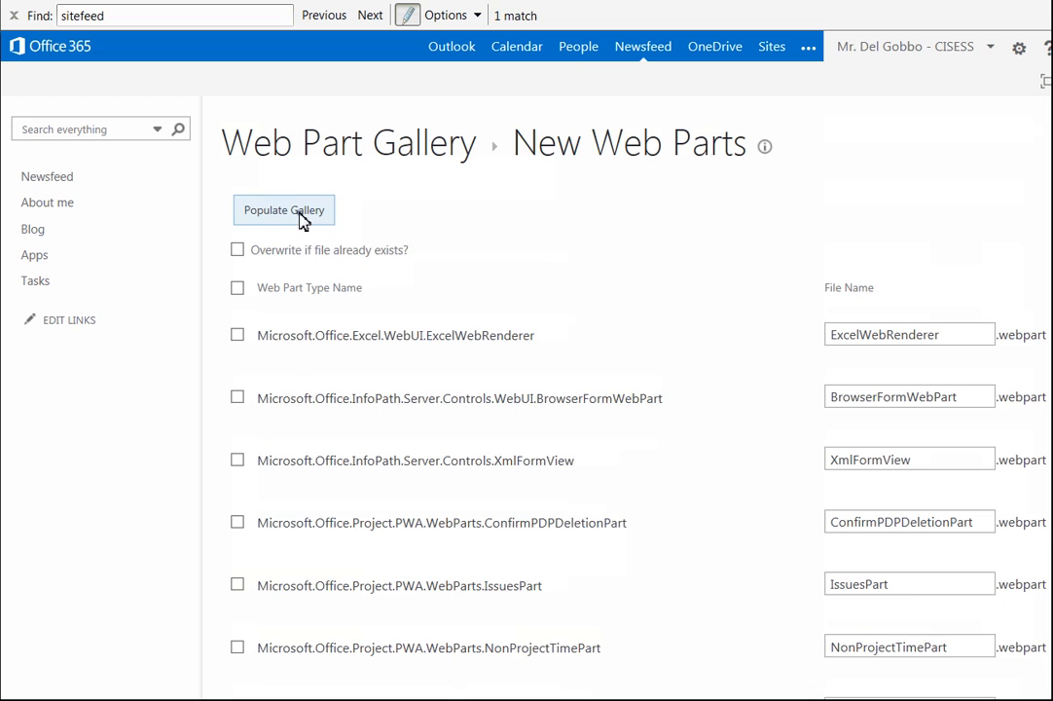
left_click(303, 221)
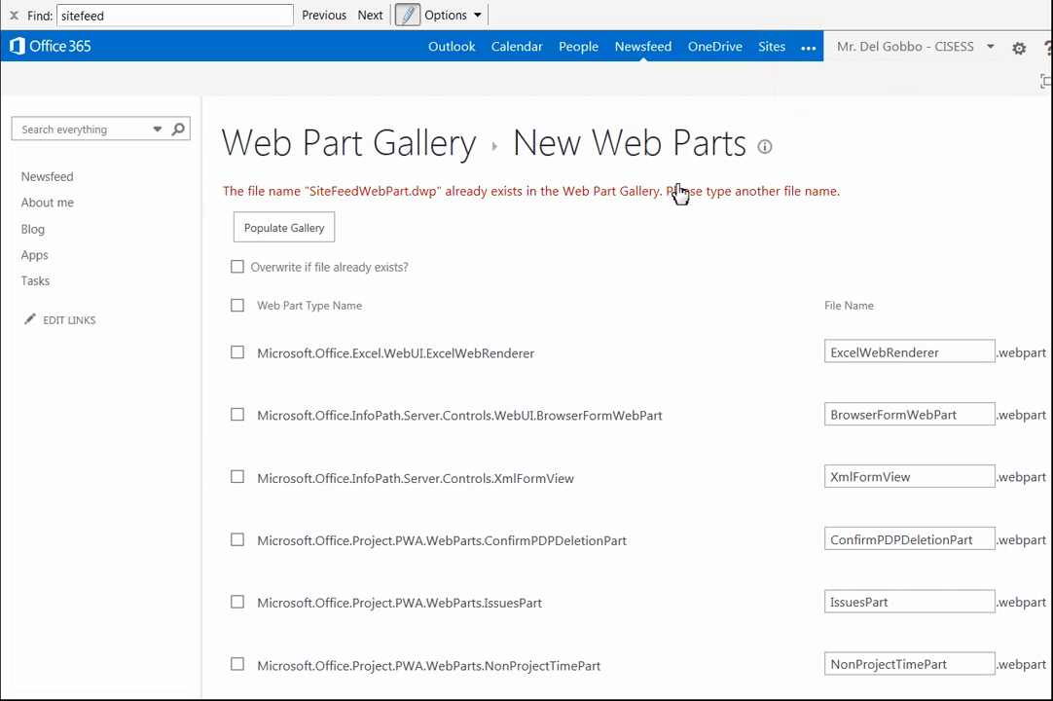
Return to the class site's home page, edit it, and place the cursor in the empty content area beside Assignment DropBox.
left_click(774, 49)
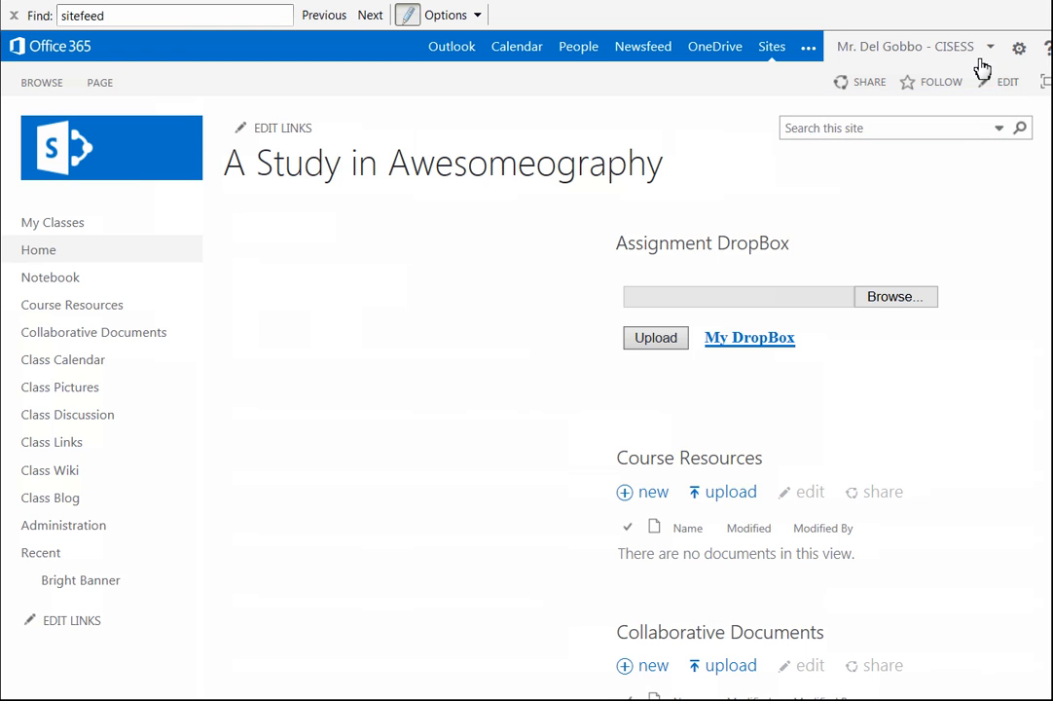
left_click(1008, 82)
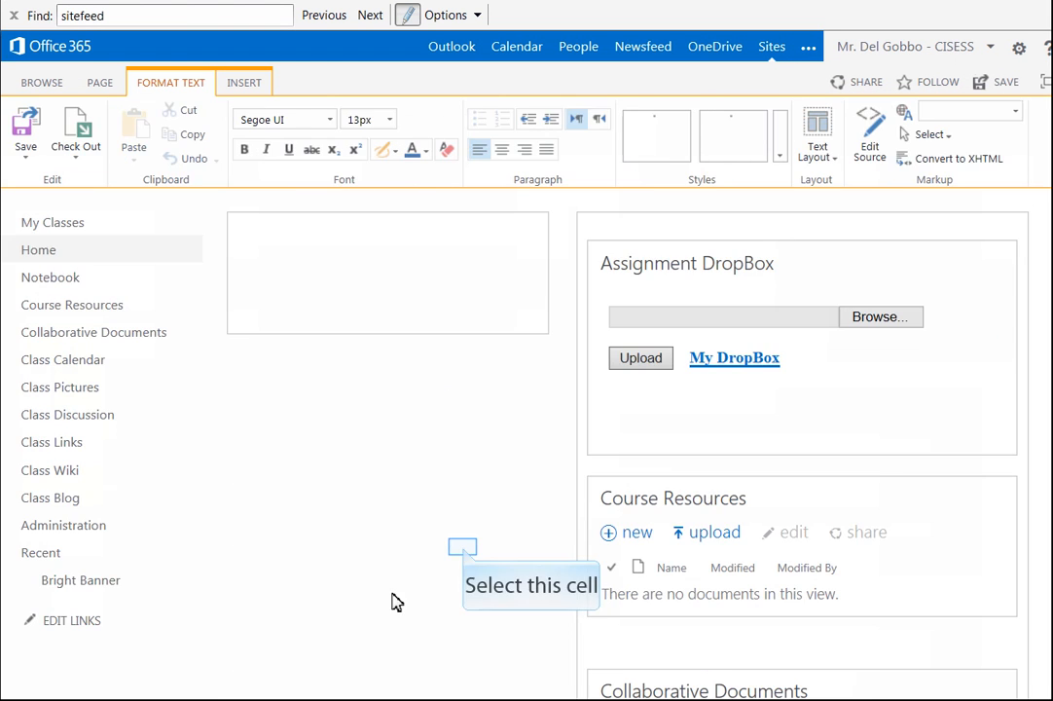
left_click(463, 550)
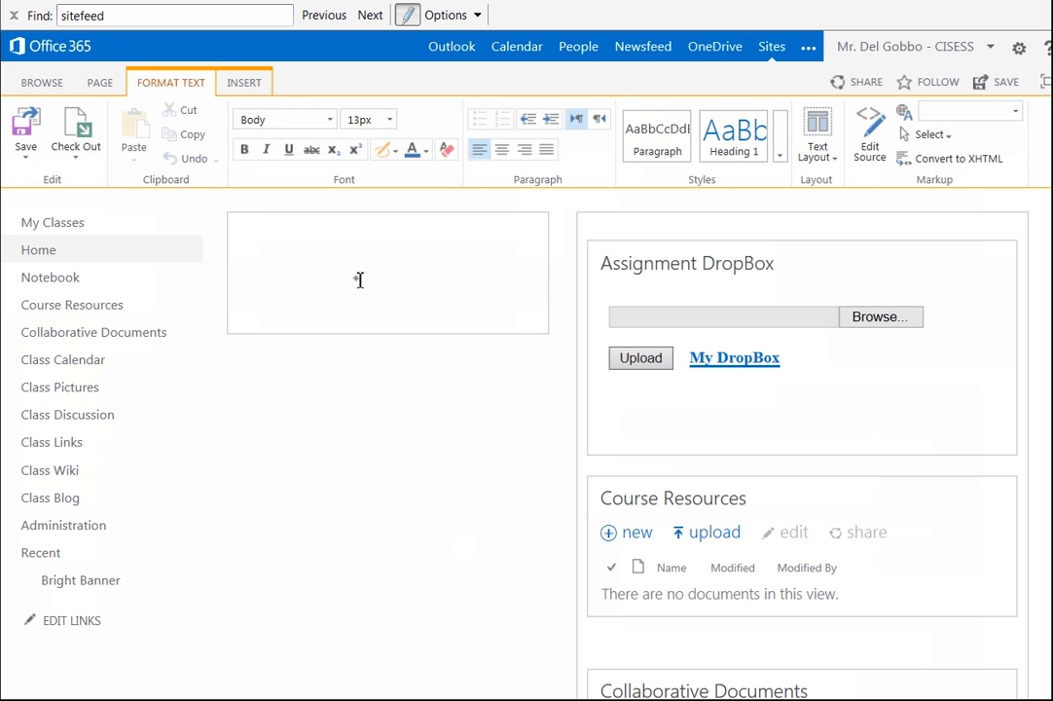
left_click(300, 247)
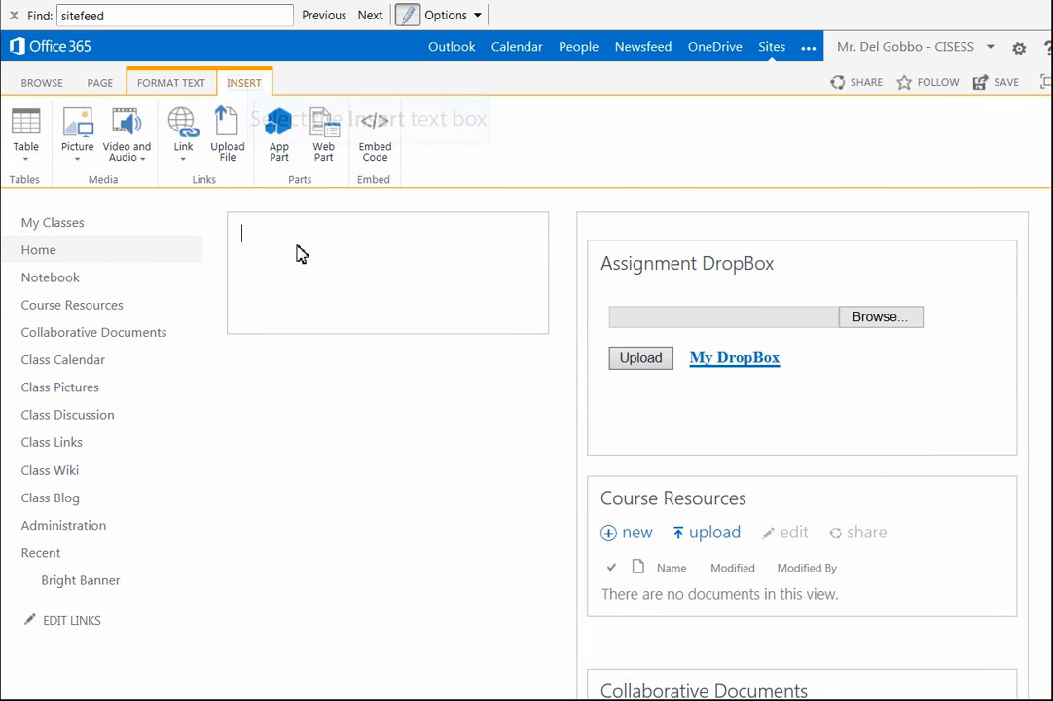
Insert the Site Feed web part from the Social Collaboration category into the empty content area beside Assignment DropBox.
left_click(245, 85)
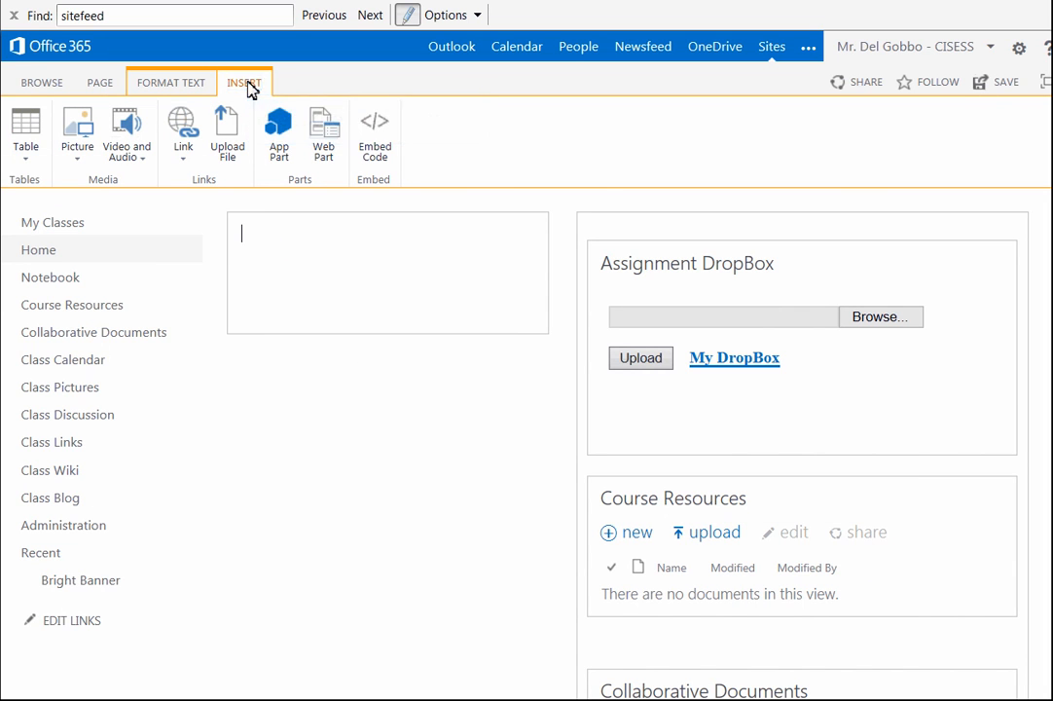
left_click(323, 134)
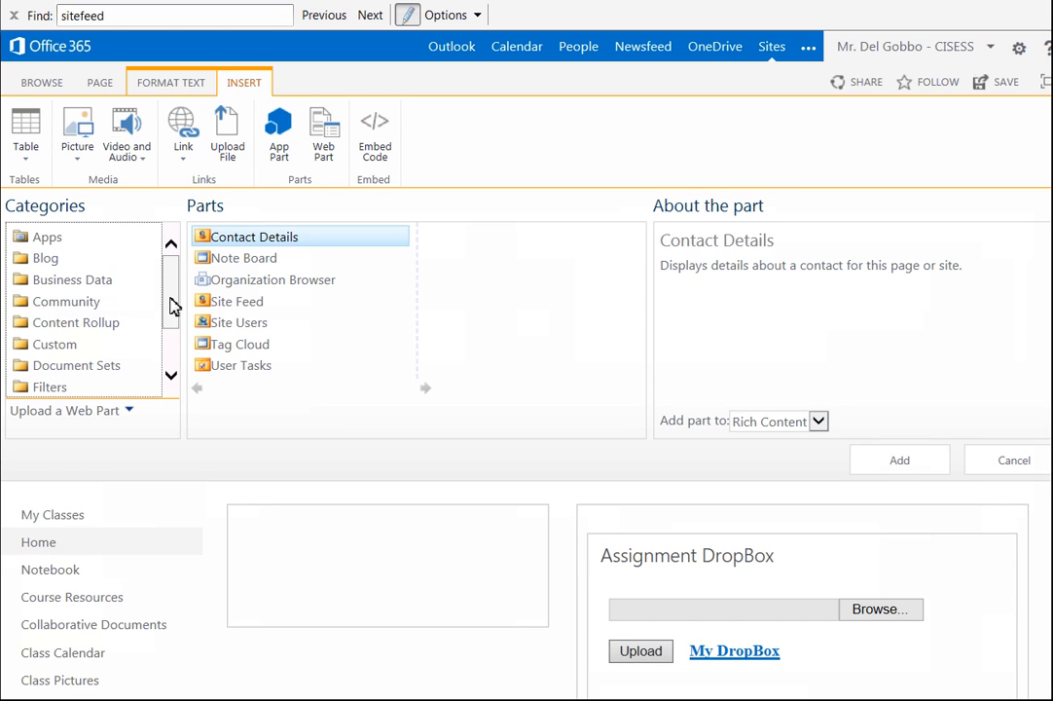
left_click(58, 241)
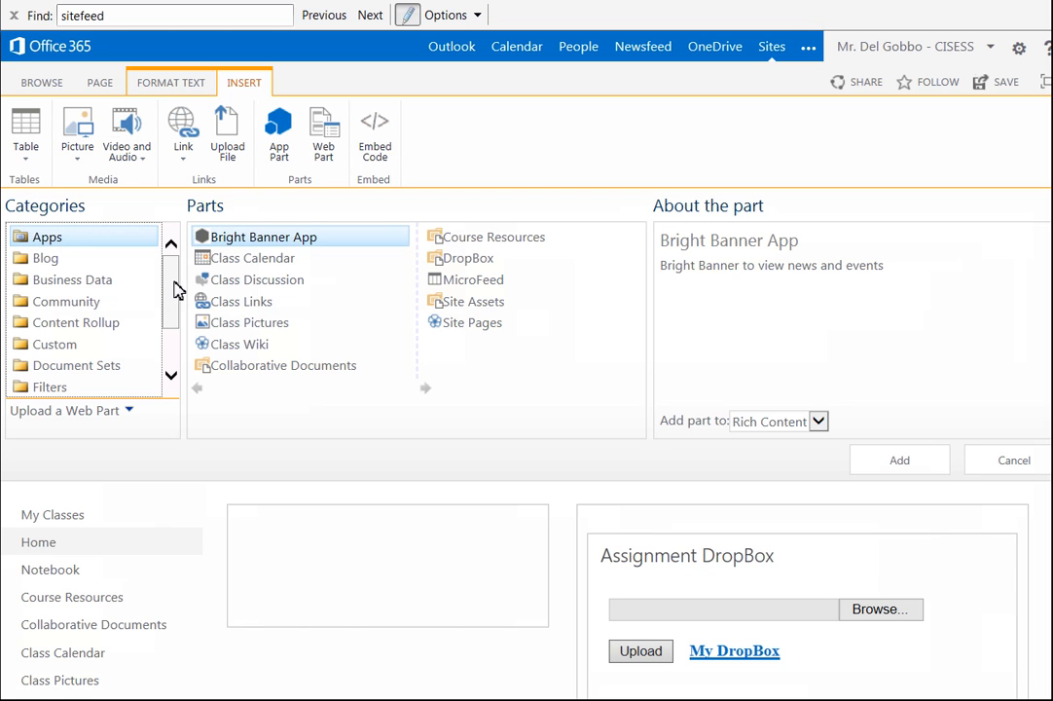
scroll(172, 284, "down", 2)
scroll(84, 311, "down", 2)
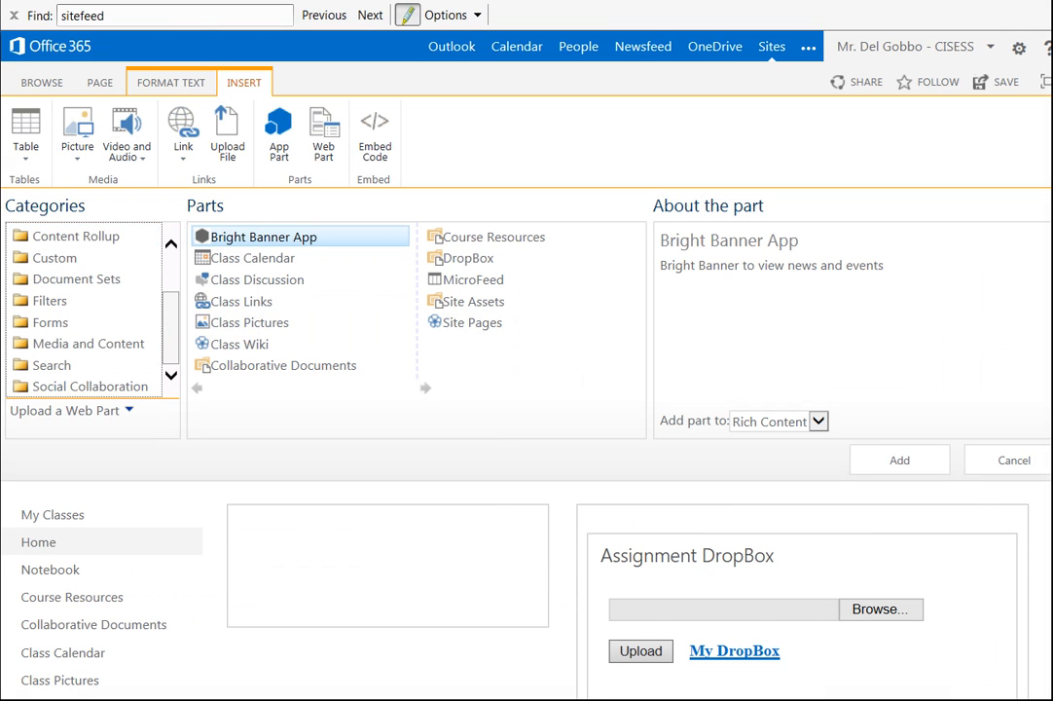
left_click(115, 390)
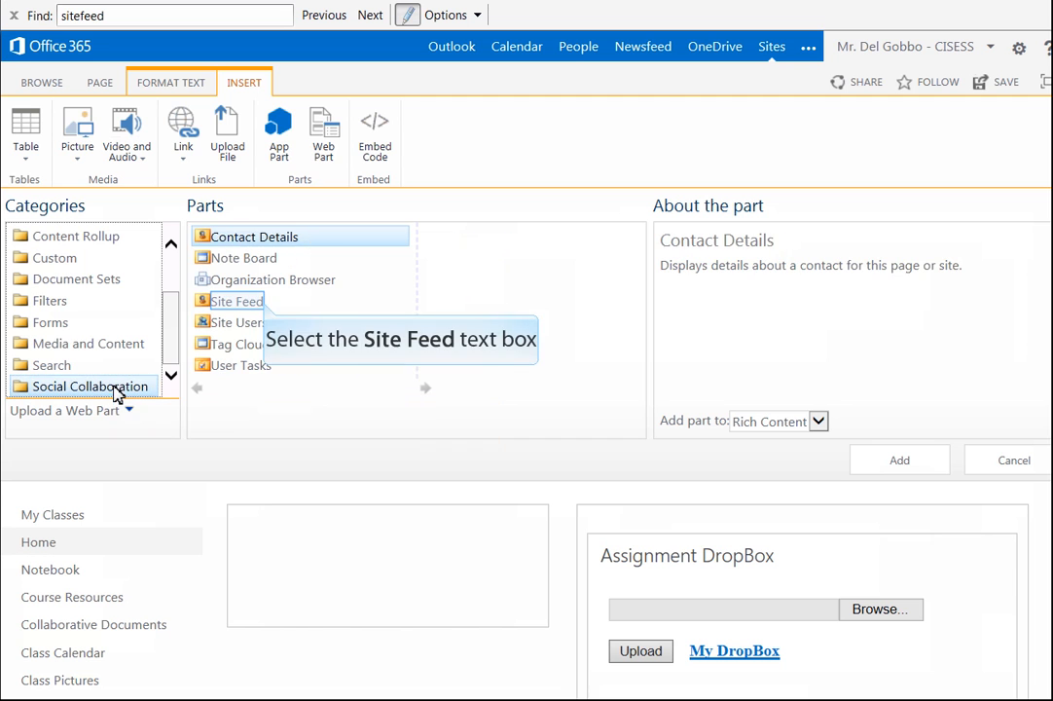
left_click(266, 306)
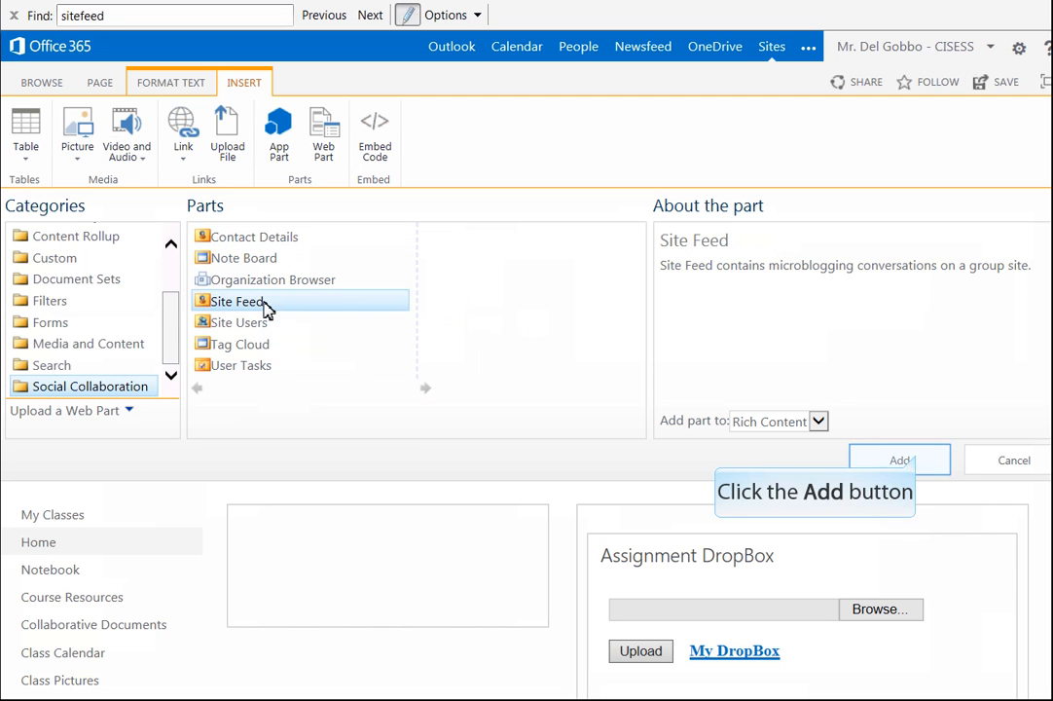
left_click(918, 460)
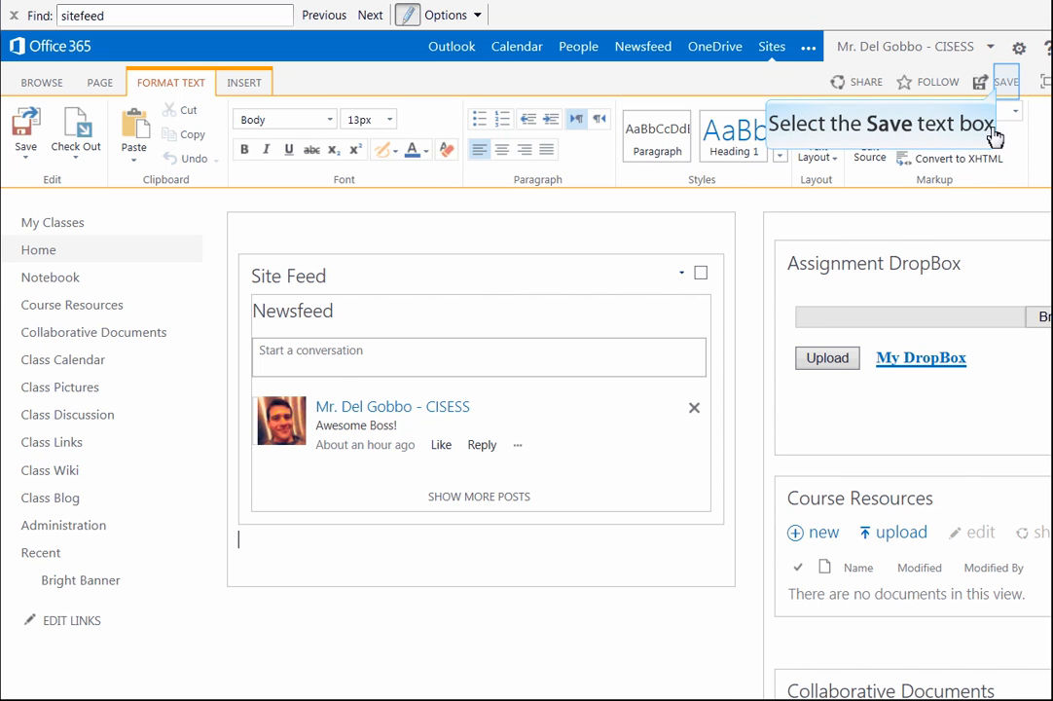
Save the home page and open the Newsfeed's conversation box for a new post.
left_click(1004, 85)
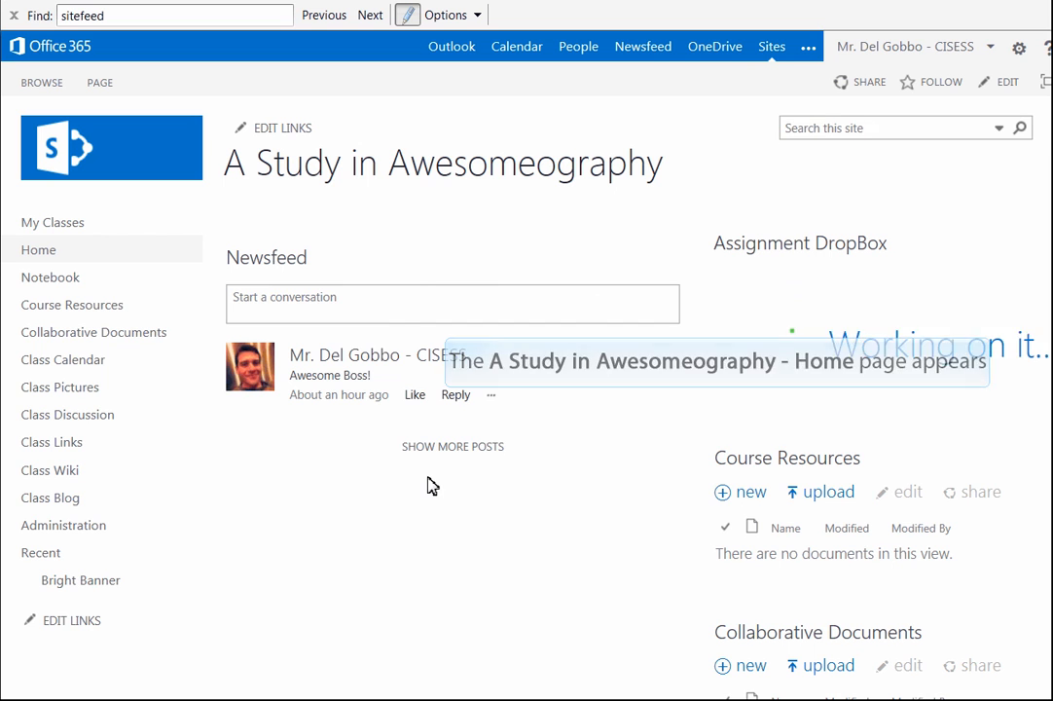
mouse_move(367, 354)
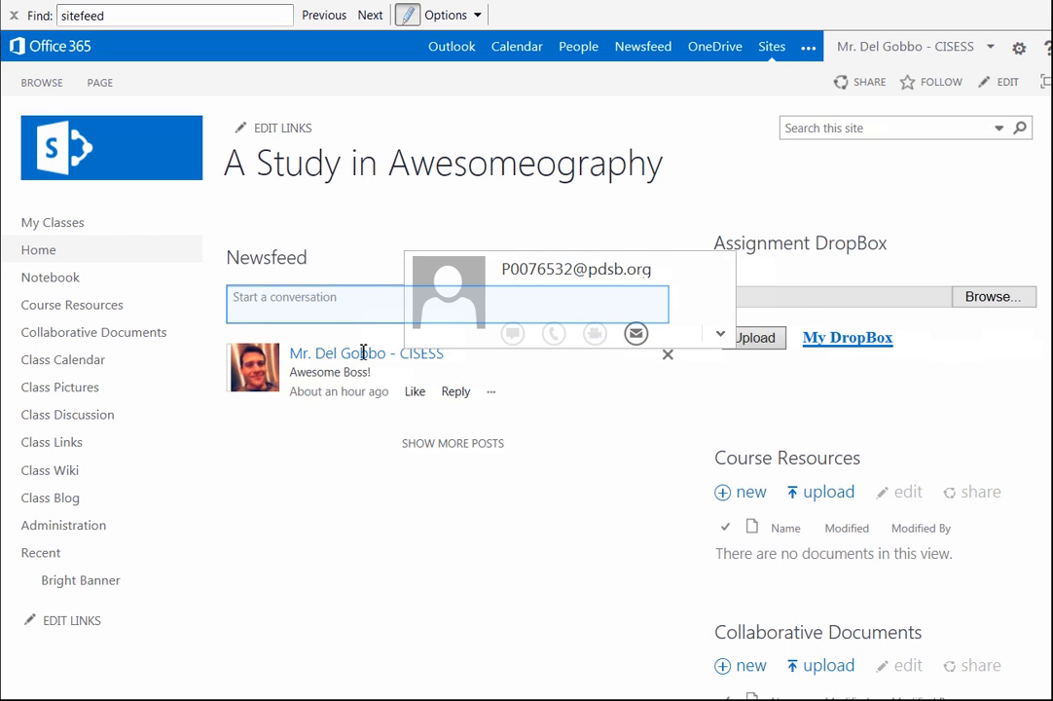
left_click(347, 311)
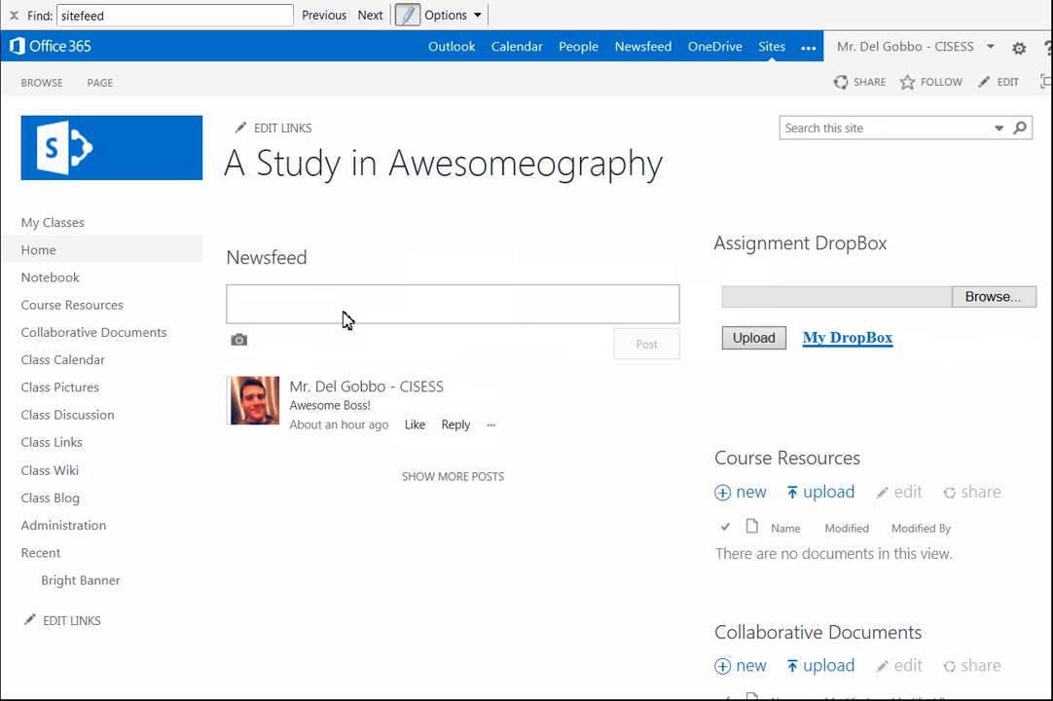